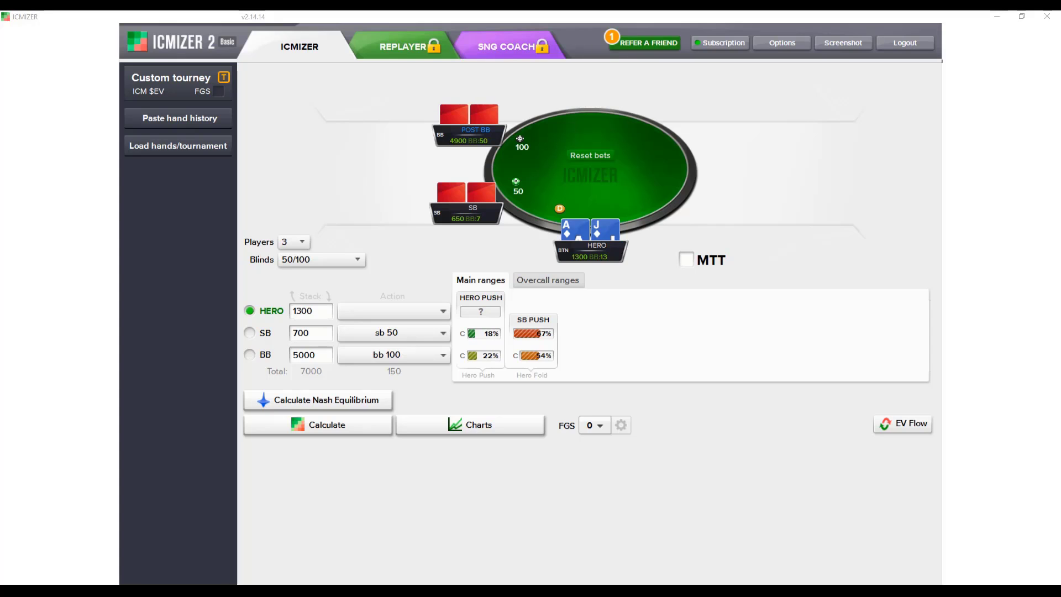
Step: Drag the Chrome window with the icmpoker.com free-account signup page over ICMIZER
{"action": "left_click_drag", "start_coordinate": [1060, 111], "coordinate": [533, 56]}
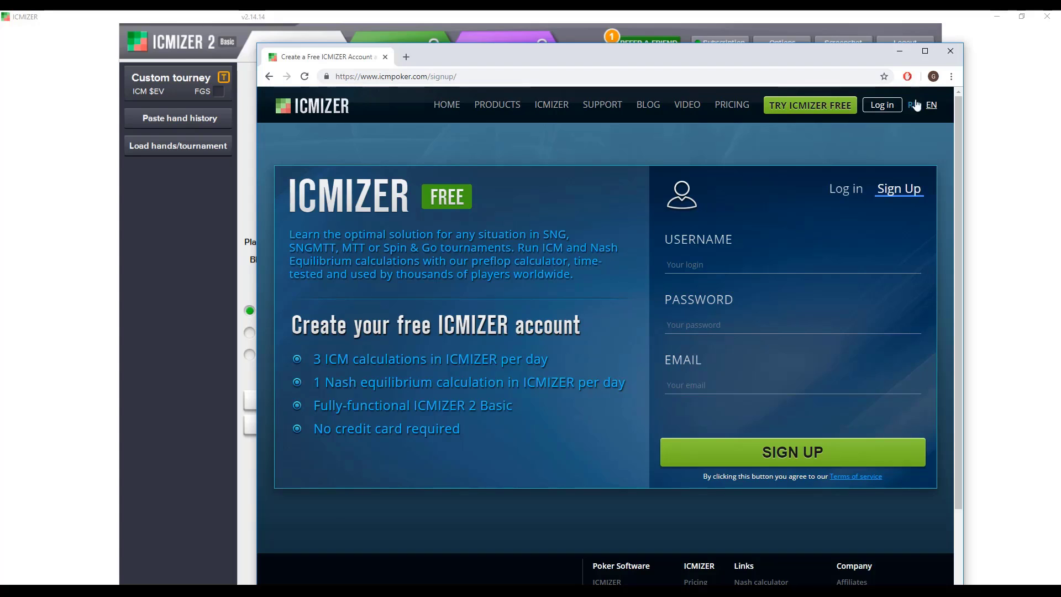
Step: Minimize Chrome so ICMIZER 2 shows the 3-player 50/100 spot again
{"action": "left_click", "coordinate": [902, 52]}
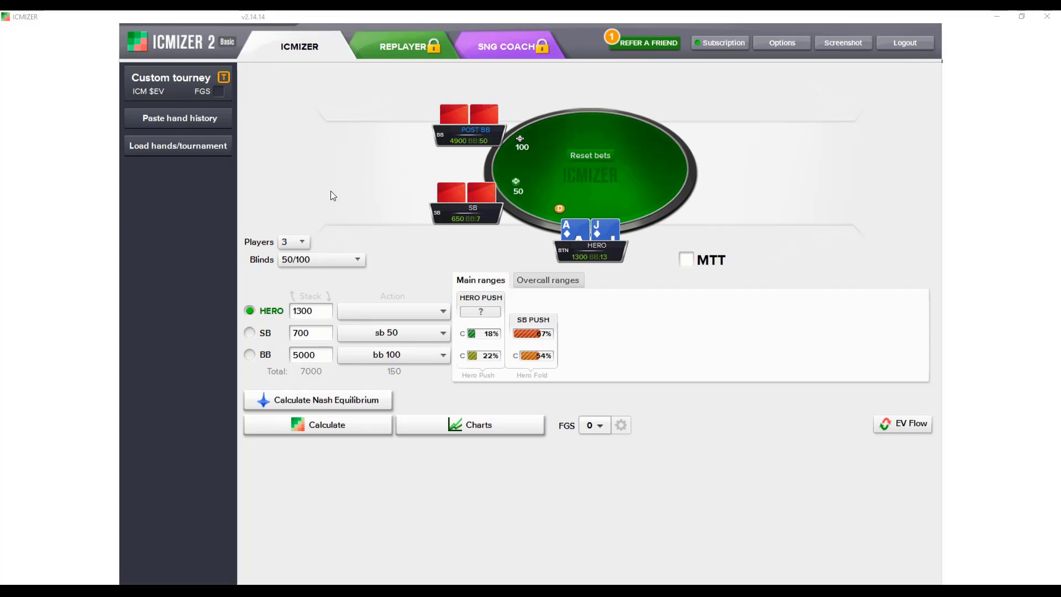
Step: Show the tournament chooser listing the PokerStars SNG and MTTSNG presets
{"action": "mouse_move", "coordinate": [434, 55]}
{"action": "left_click", "coordinate": [188, 91]}
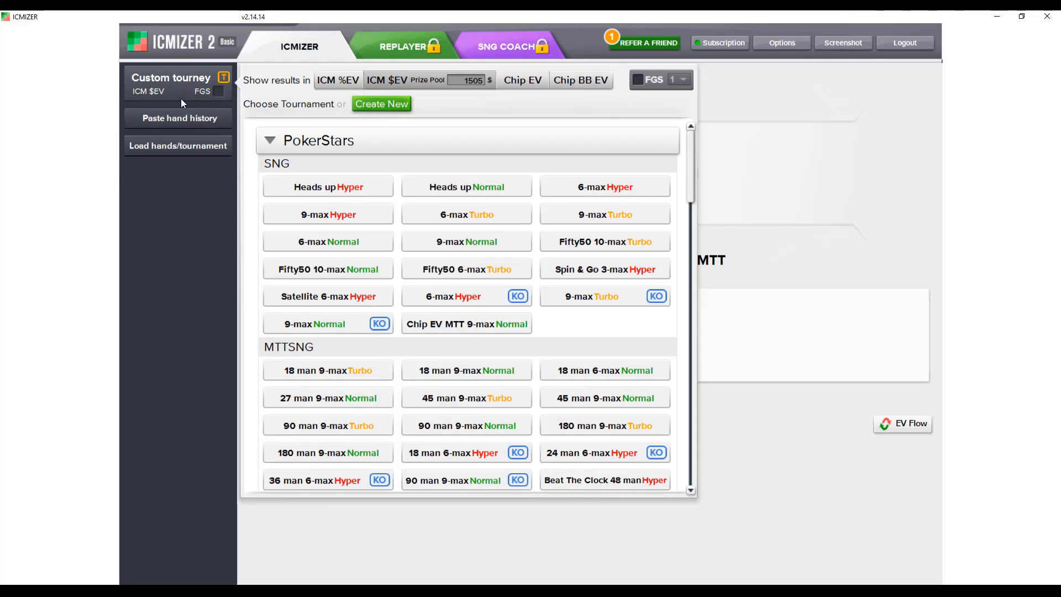
Step: Scroll the preset list checking payouts, then bring up the Add new tournament structure dialog
{"action": "mouse_move", "coordinate": [188, 91]}
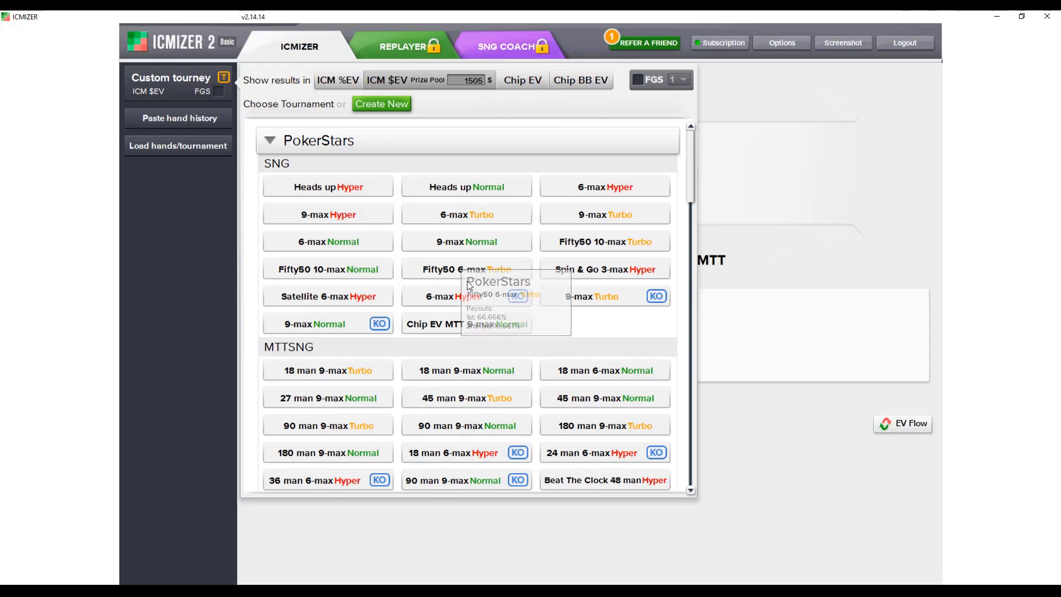
{"action": "scroll", "coordinate": [321, 235], "scroll_direction": "down", "scroll_amount": 1}
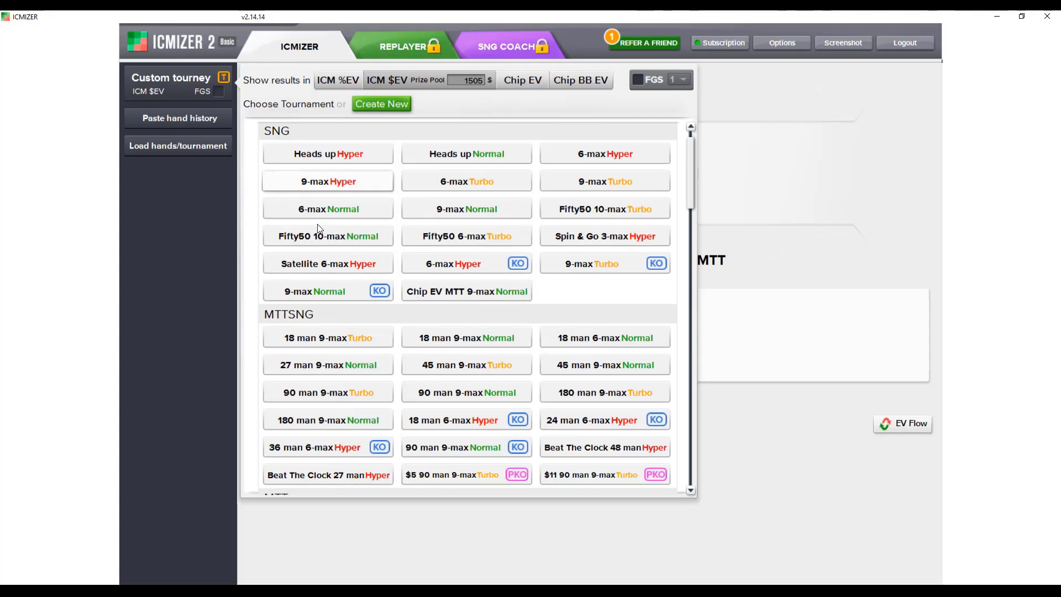
{"action": "scroll", "coordinate": [381, 267], "scroll_direction": "down", "scroll_amount": 6}
{"action": "mouse_move", "coordinate": [381, 266]}
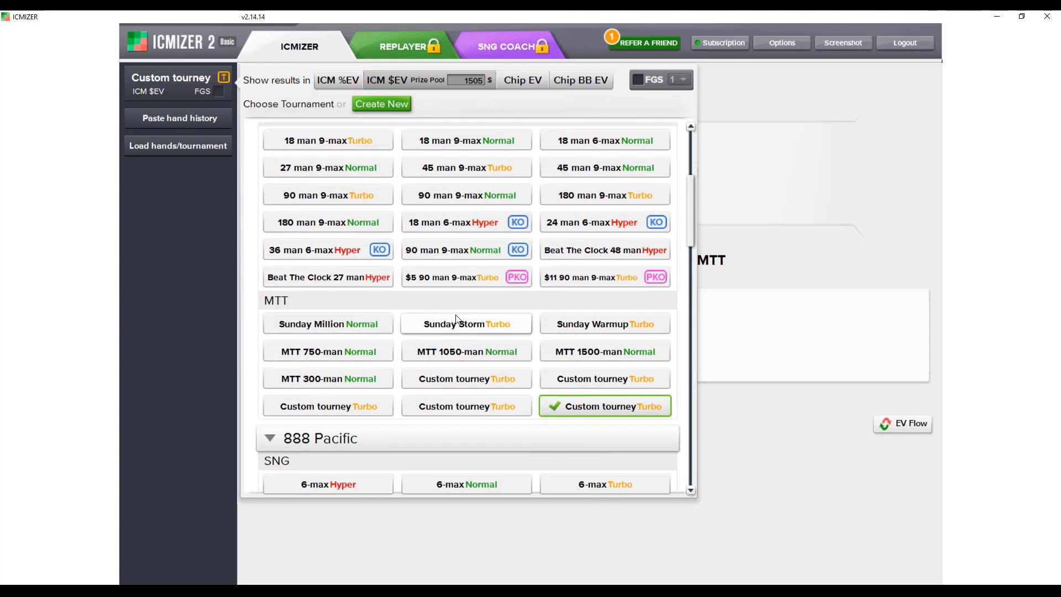
{"action": "scroll", "coordinate": [456, 314], "scroll_direction": "down", "scroll_amount": 6}
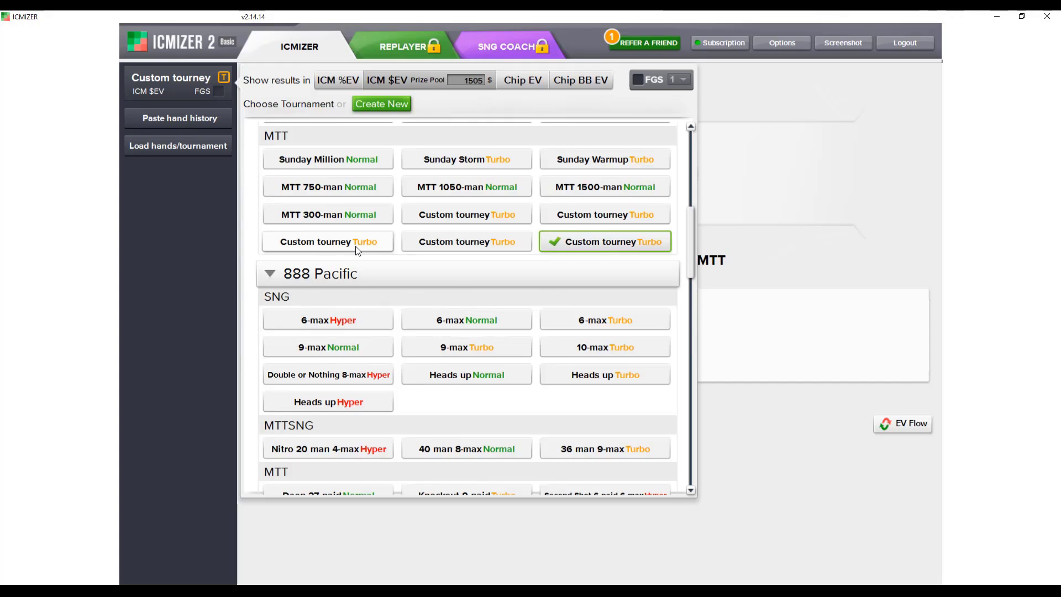
{"action": "scroll", "coordinate": [383, 236], "scroll_direction": "up", "scroll_amount": 9}
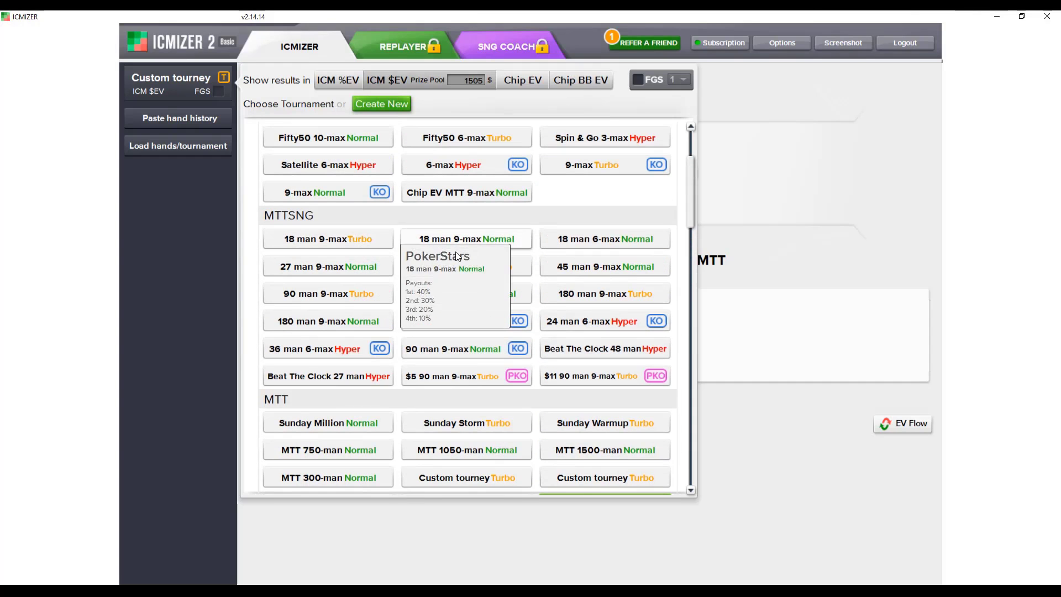
{"action": "scroll", "coordinate": [430, 250], "scroll_direction": "up", "scroll_amount": 5}
{"action": "mouse_move", "coordinate": [433, 255]}
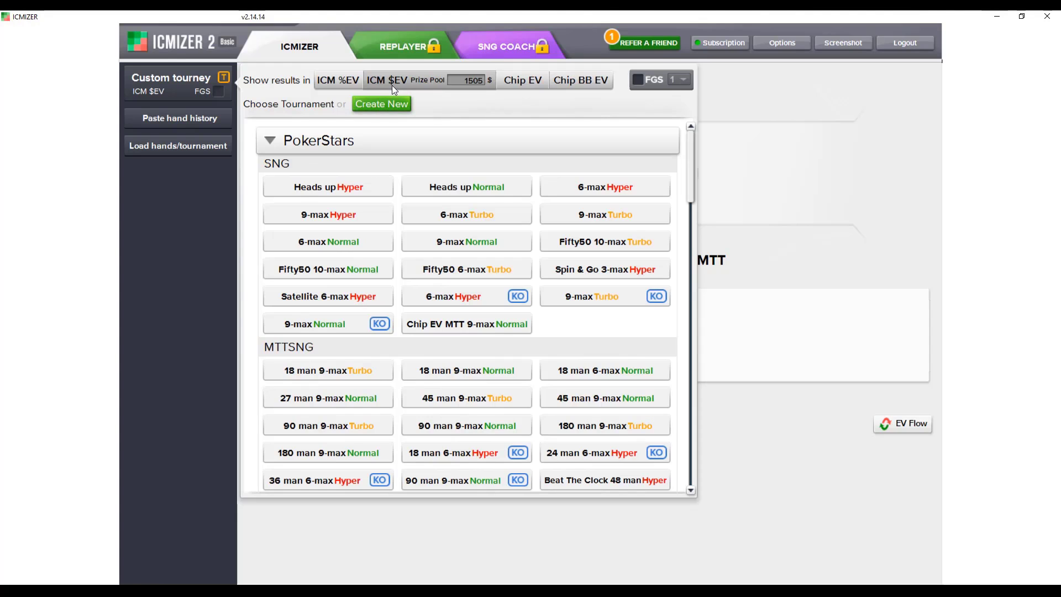
{"action": "left_click", "coordinate": [399, 105]}
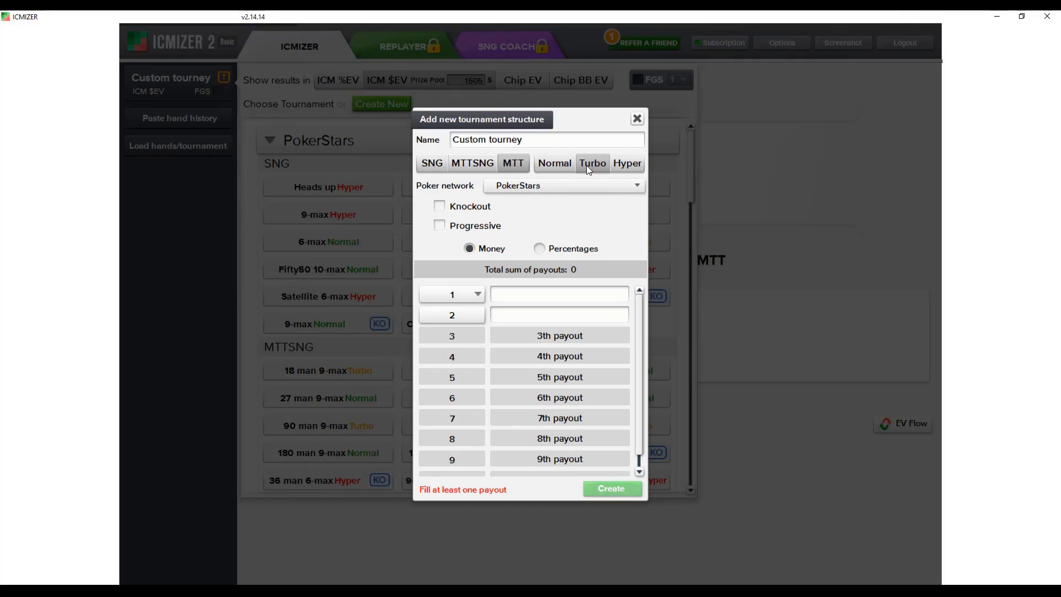
Step: Create the Custom tourney with payouts 1000, 500 and 100 for places 1–3
{"action": "left_click", "coordinate": [540, 299]}
{"action": "type", "text": "1000"}
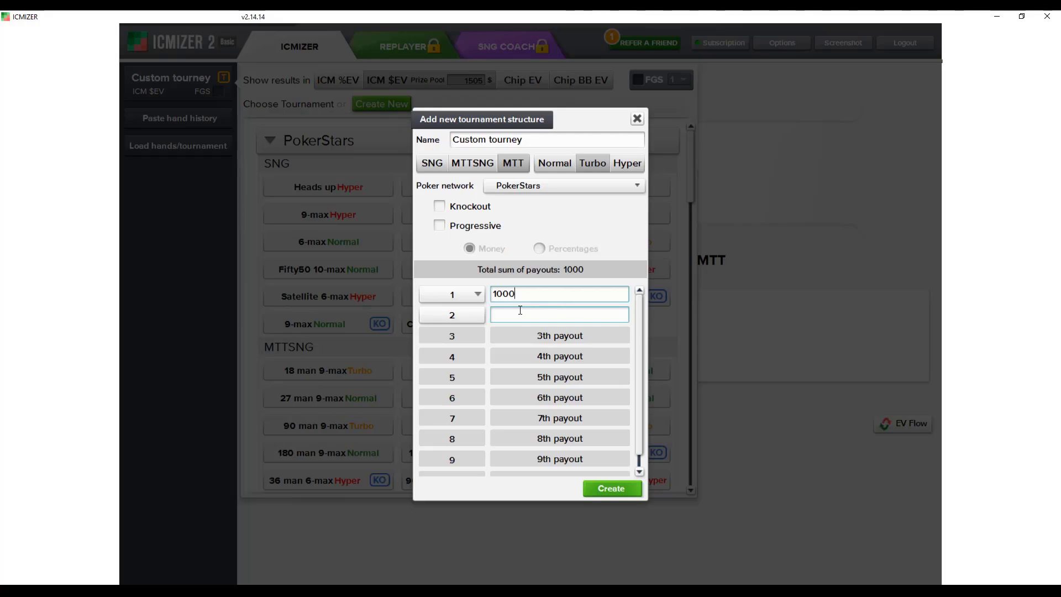
{"action": "key", "text": "Tab"}
{"action": "type", "text": "500"}
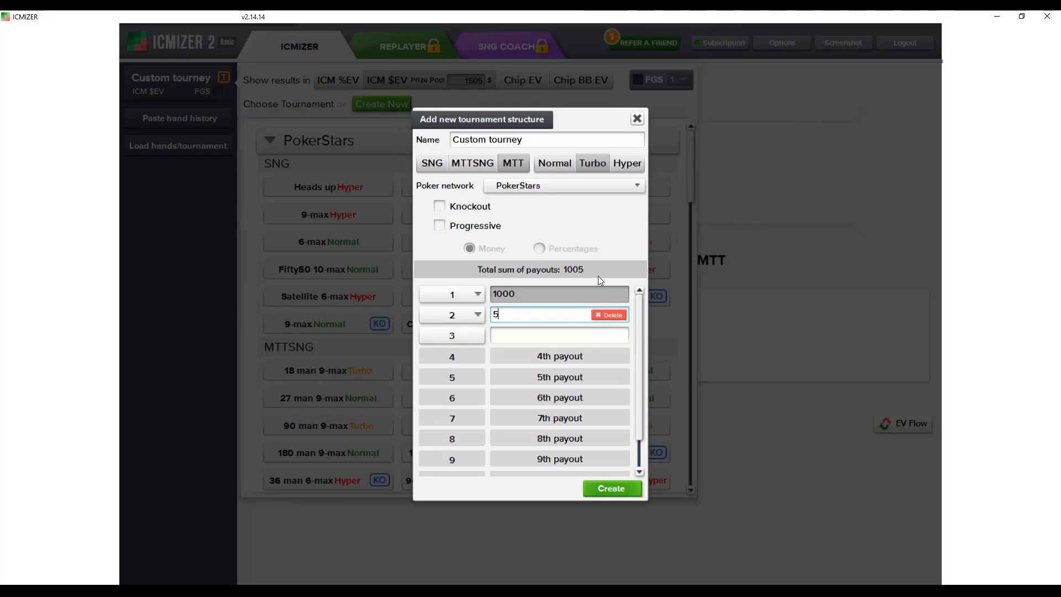
{"action": "left_click", "coordinate": [543, 335]}
{"action": "type", "text": "100"}
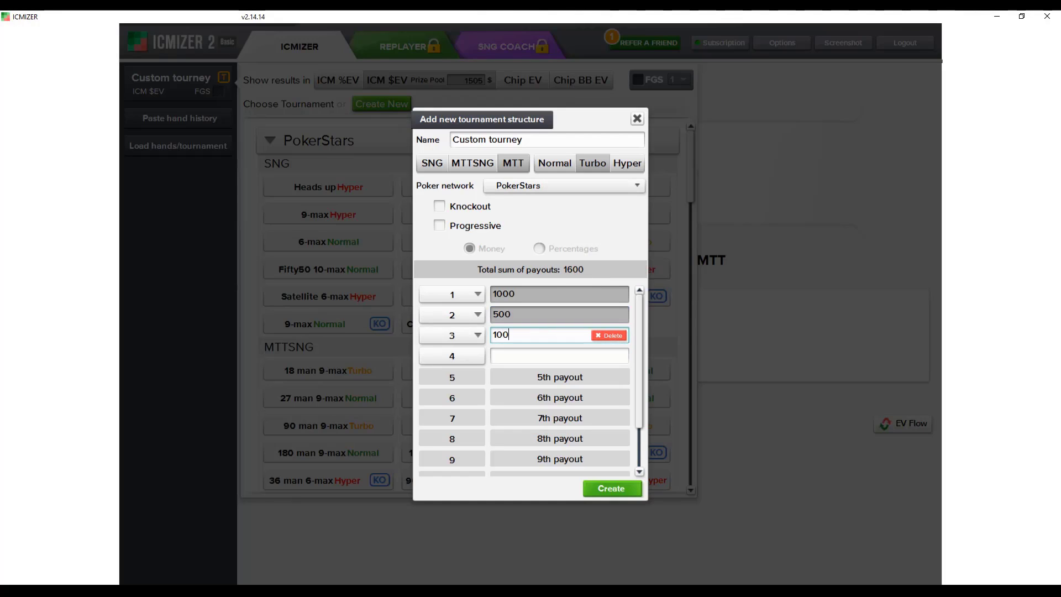
{"action": "left_click", "coordinate": [614, 491]}
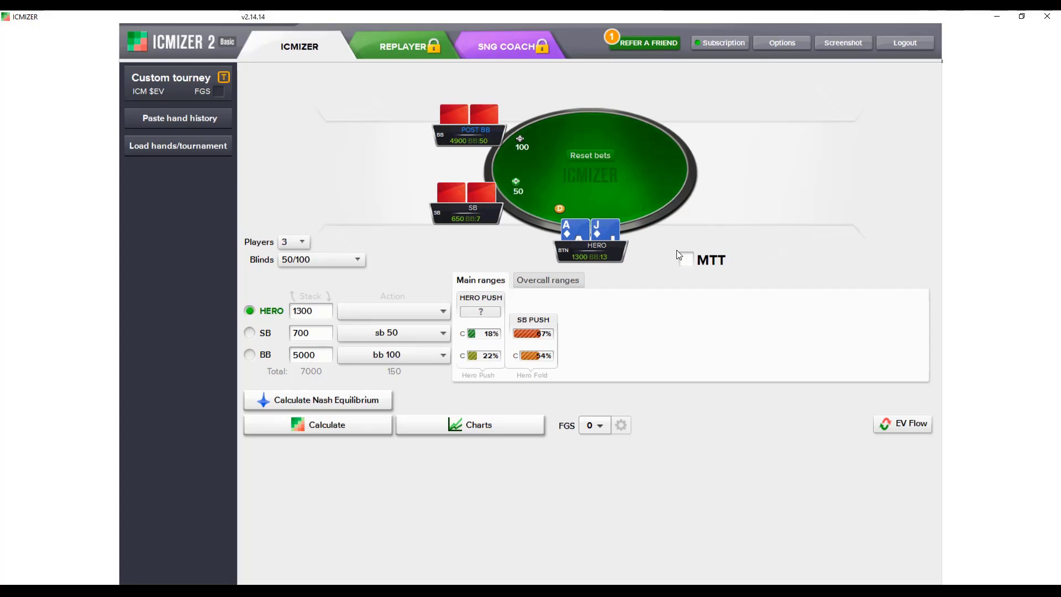
Step: Keep 3 players and 50/100 blinds, and make the 700-chip small blind the hero
{"action": "left_click", "coordinate": [309, 241]}
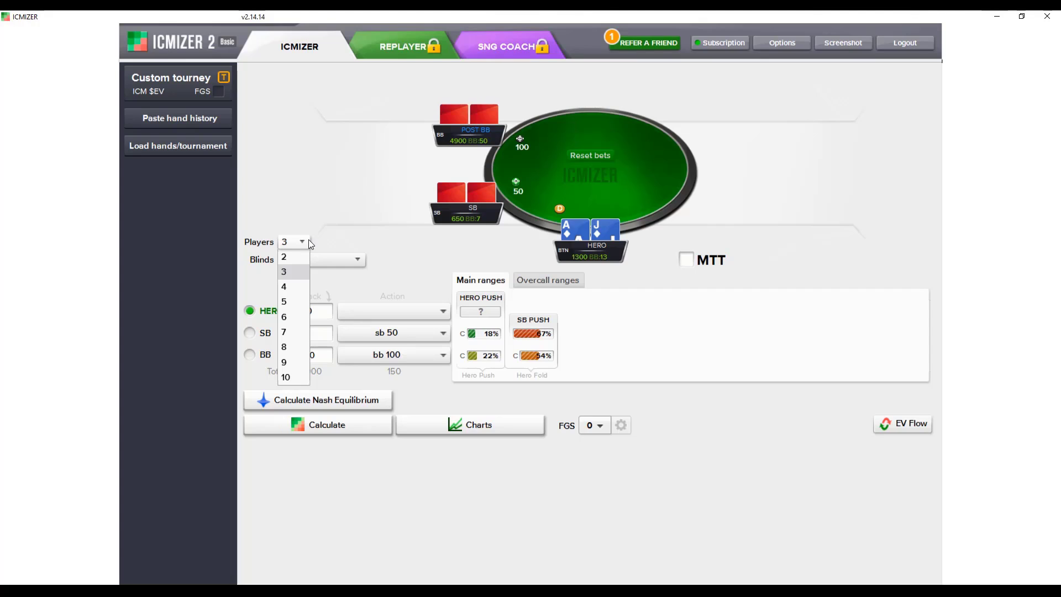
{"action": "left_click", "coordinate": [340, 247]}
{"action": "left_click", "coordinate": [315, 266]}
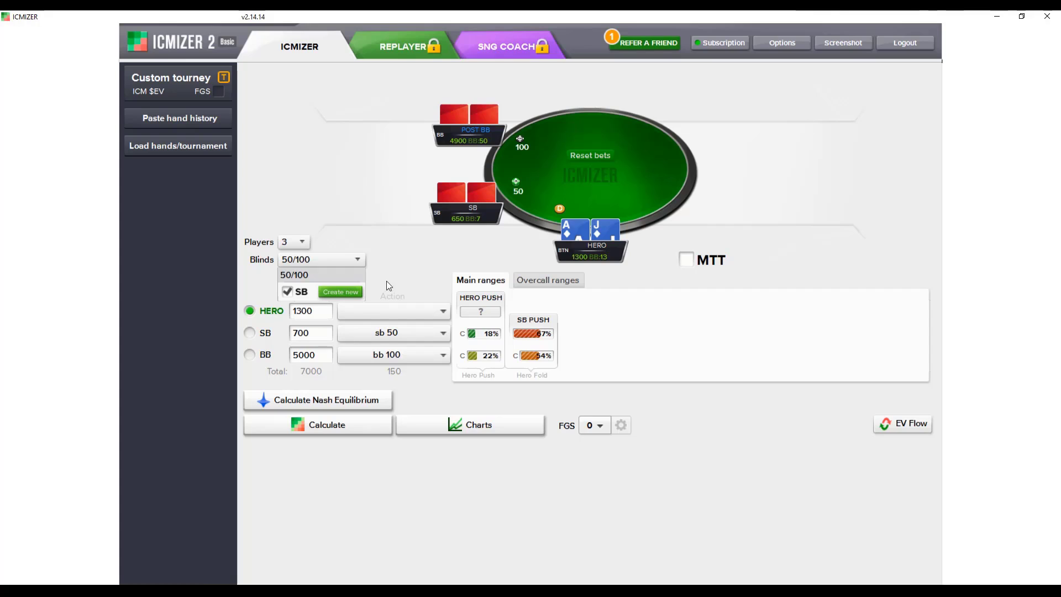
{"action": "left_click", "coordinate": [359, 228]}
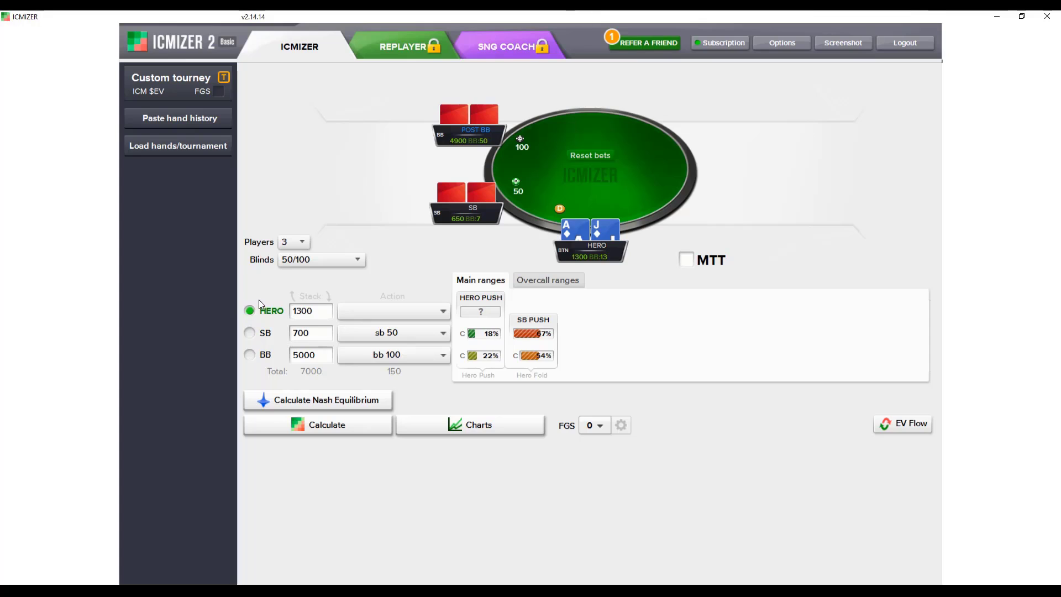
{"action": "left_click", "coordinate": [249, 333]}
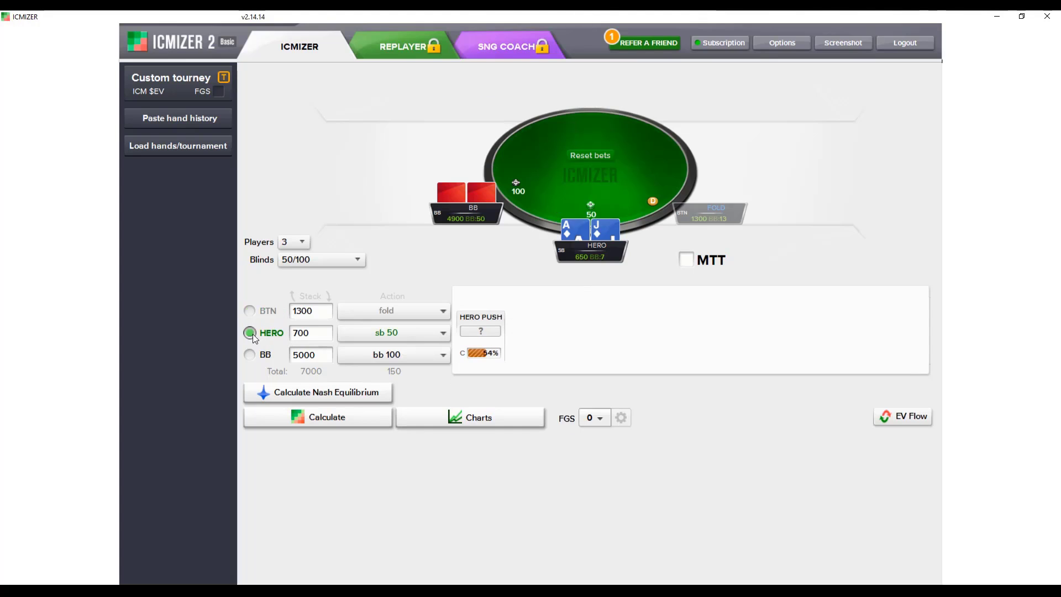
Step: Set the button's action to Raise 200 and view its 8.0% range grid
{"action": "left_click", "coordinate": [386, 309]}
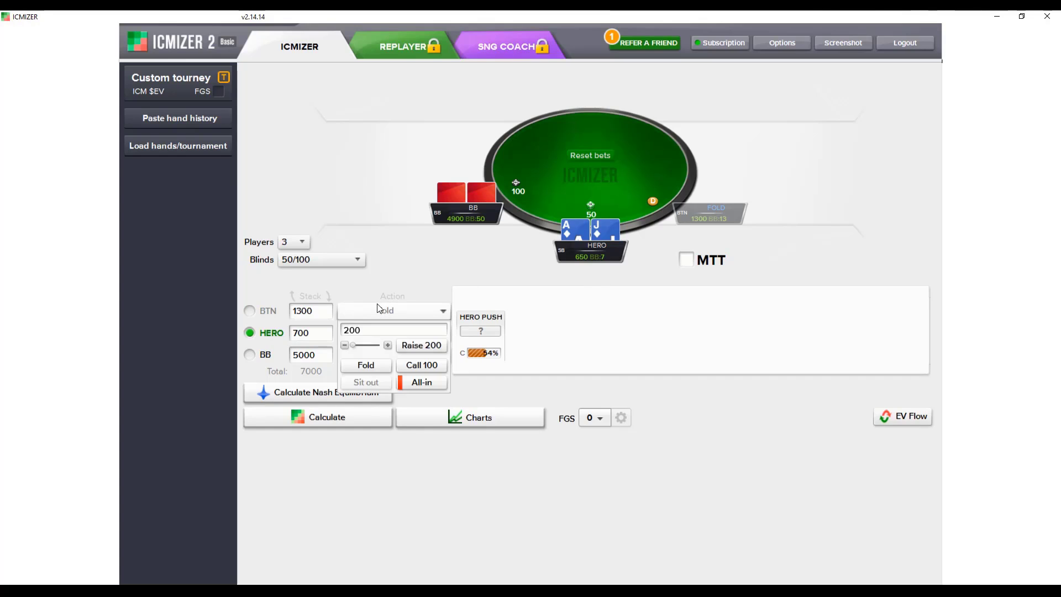
{"action": "left_click", "coordinate": [420, 346]}
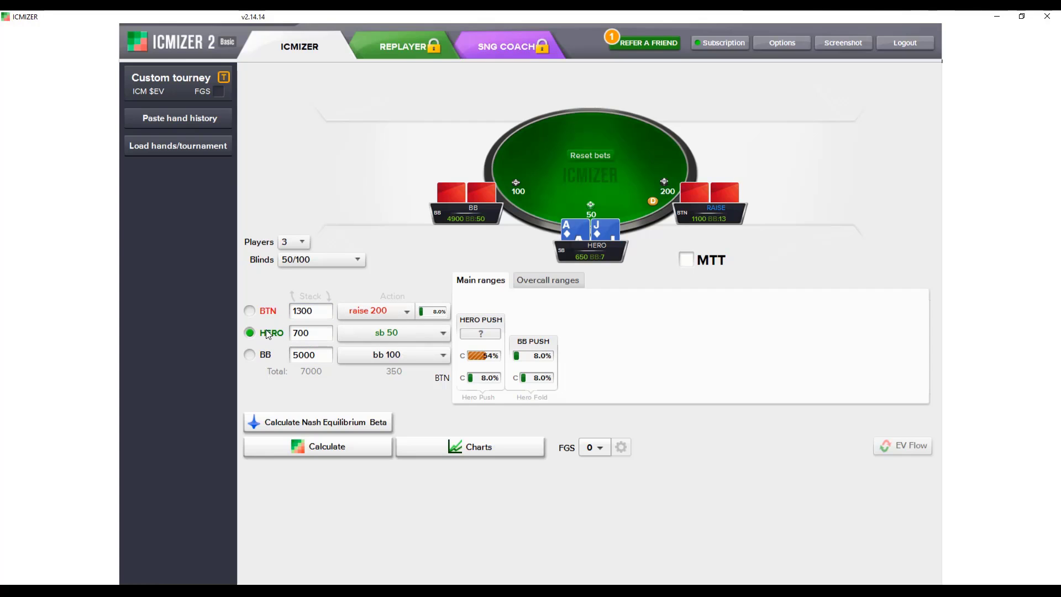
{"action": "left_click", "coordinate": [434, 313]}
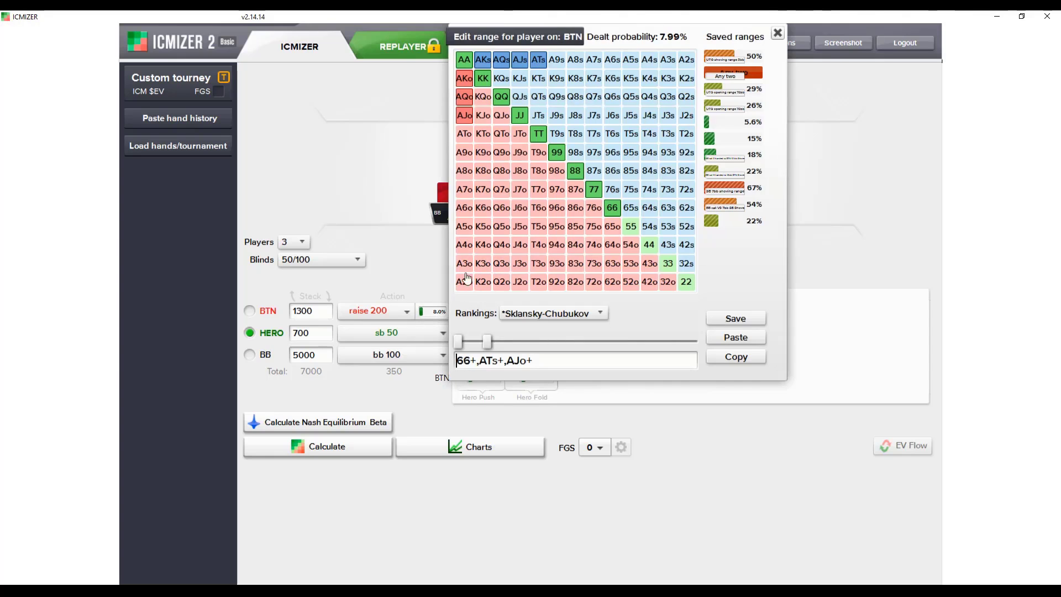
{"action": "left_click", "coordinate": [410, 279]}
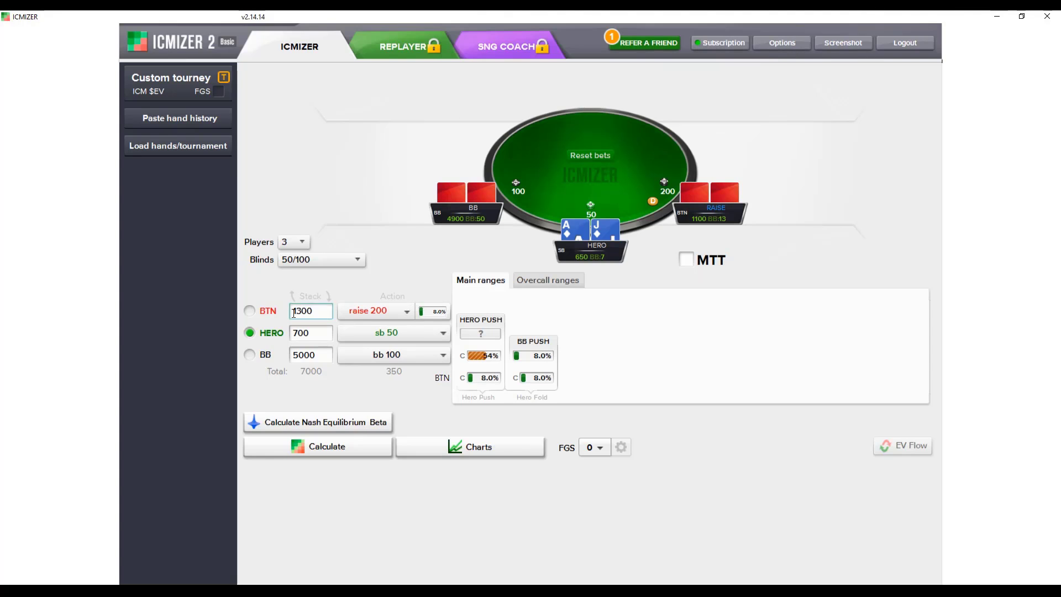
Step: Put hero on the 1300-chip button with No action selected
{"action": "left_click", "coordinate": [250, 310]}
{"action": "left_click", "coordinate": [415, 310]}
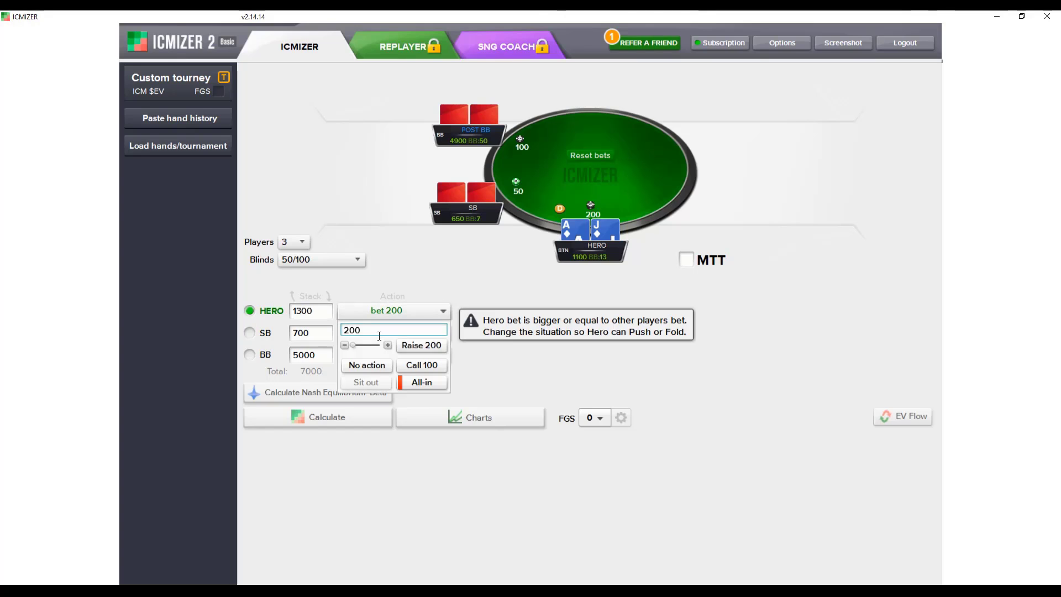
{"action": "left_click", "coordinate": [365, 365]}
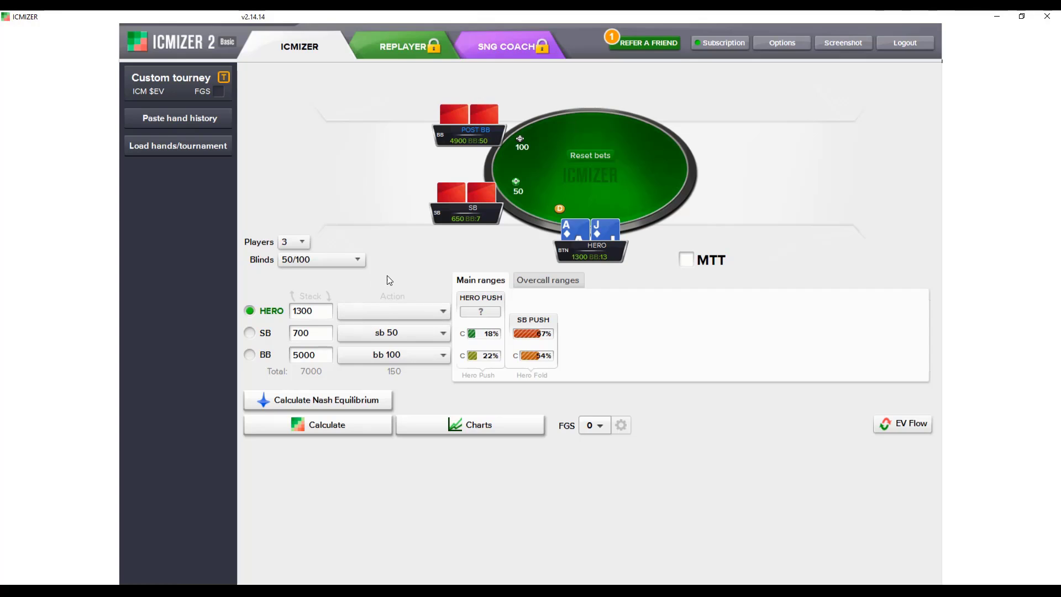
{"action": "left_click", "coordinate": [315, 314]}
{"action": "left_click", "coordinate": [304, 336]}
{"action": "left_click", "coordinate": [306, 359]}
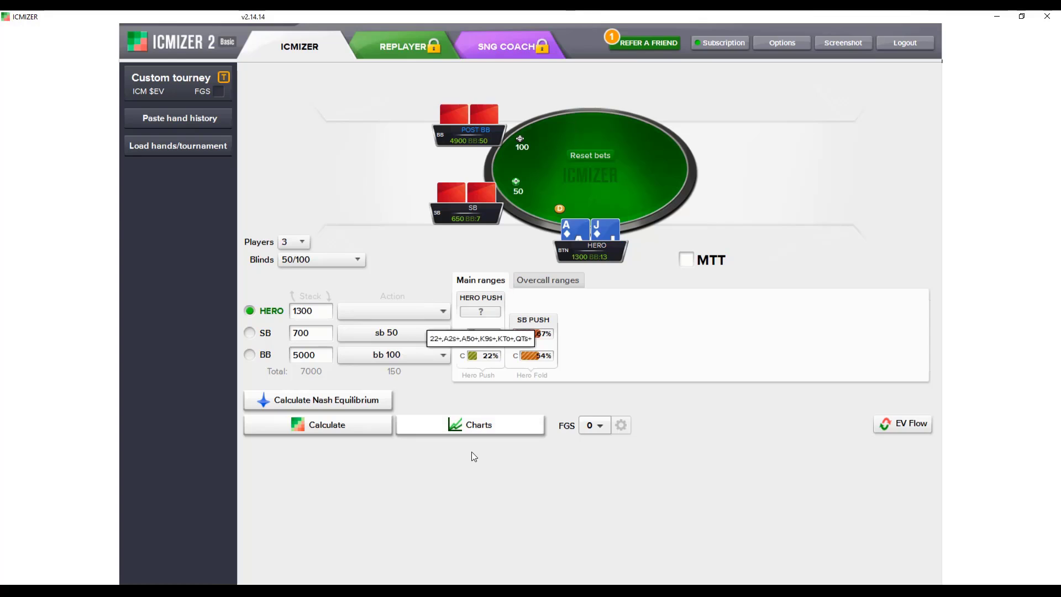
{"action": "mouse_move", "coordinate": [486, 316]}
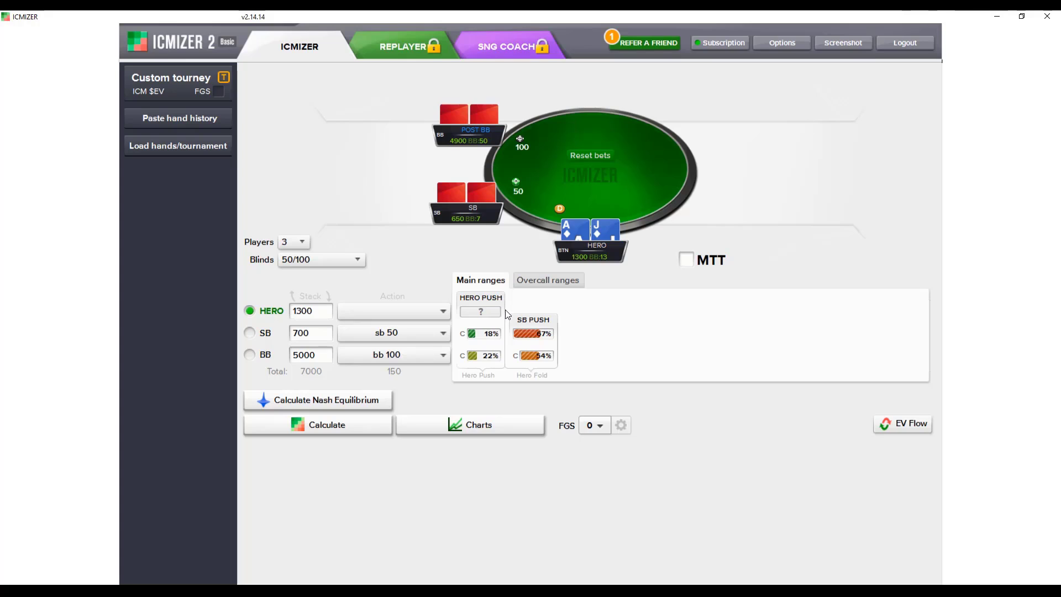
{"action": "mouse_move", "coordinate": [497, 338]}
{"action": "left_click", "coordinate": [495, 340]}
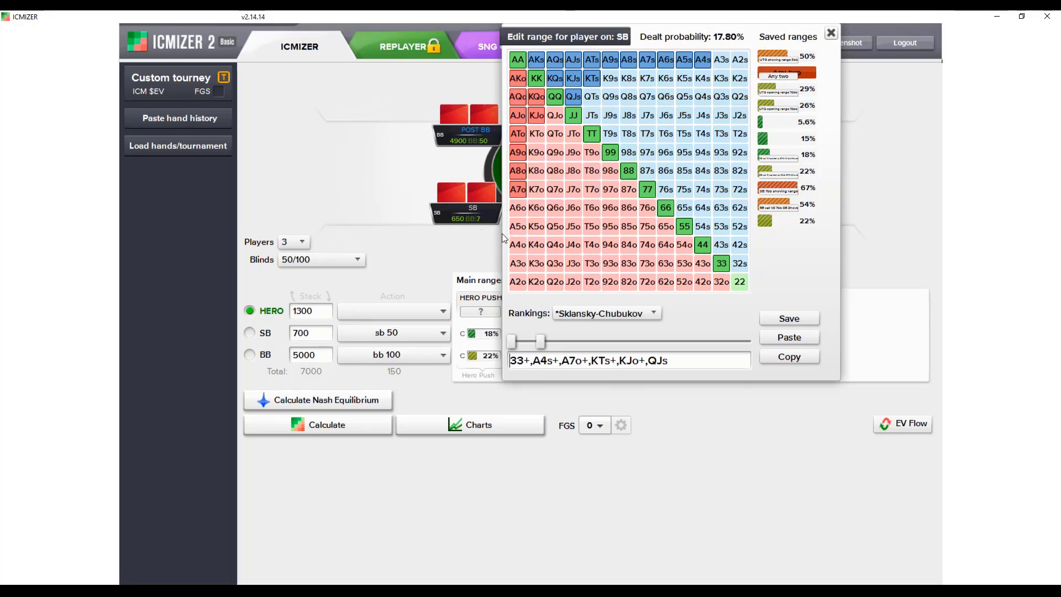
{"action": "left_click", "coordinate": [430, 220]}
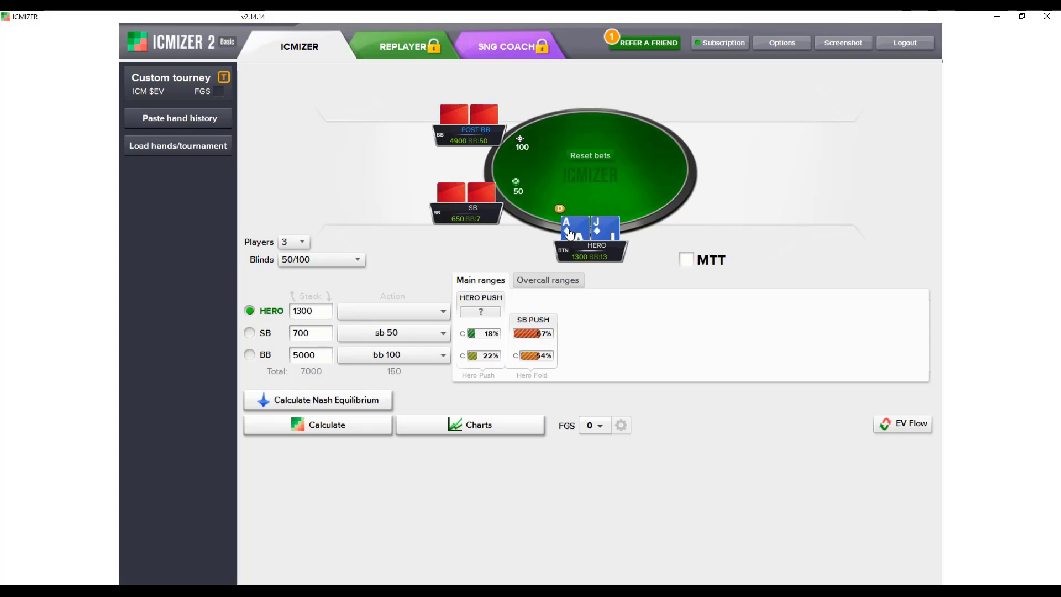
{"action": "left_click", "coordinate": [493, 334]}
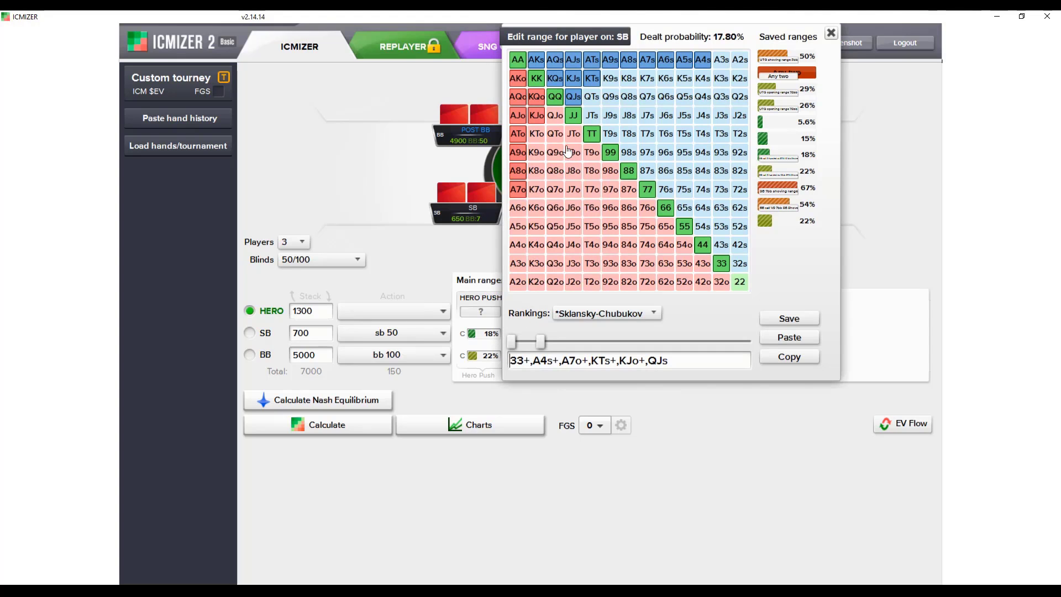
{"action": "left_click", "coordinate": [463, 248]}
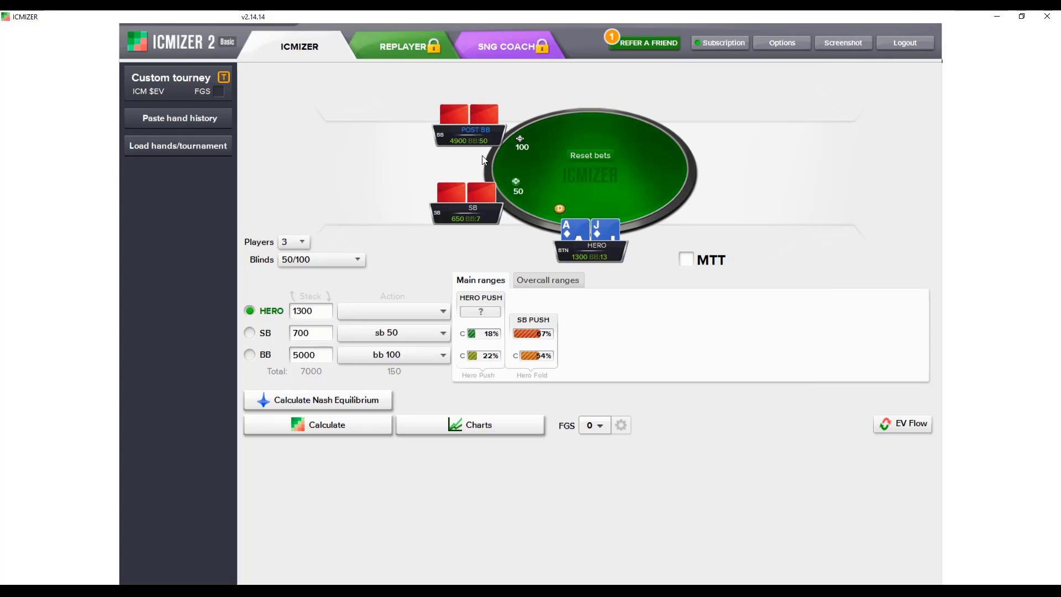
{"action": "left_click", "coordinate": [485, 356]}
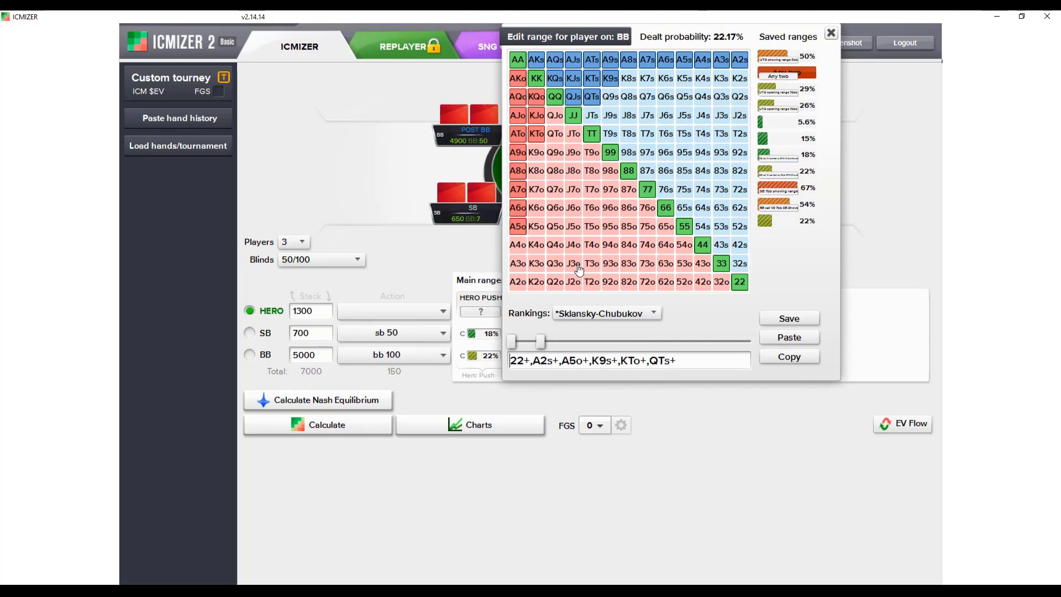
{"action": "left_click", "coordinate": [467, 257]}
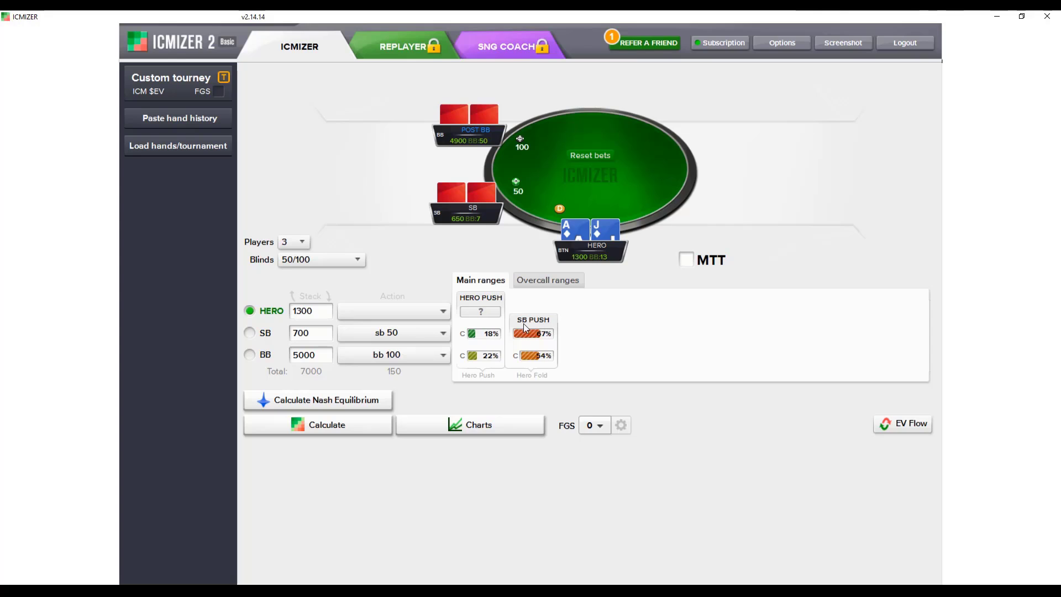
{"action": "mouse_move", "coordinate": [536, 335]}
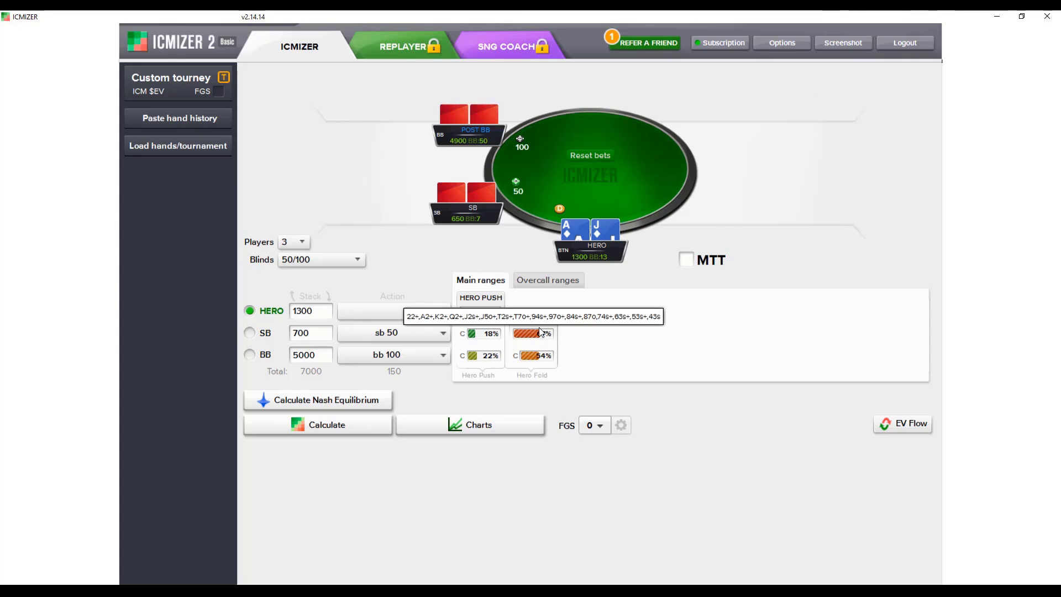
{"action": "mouse_move", "coordinate": [536, 360]}
{"action": "left_click", "coordinate": [541, 339]}
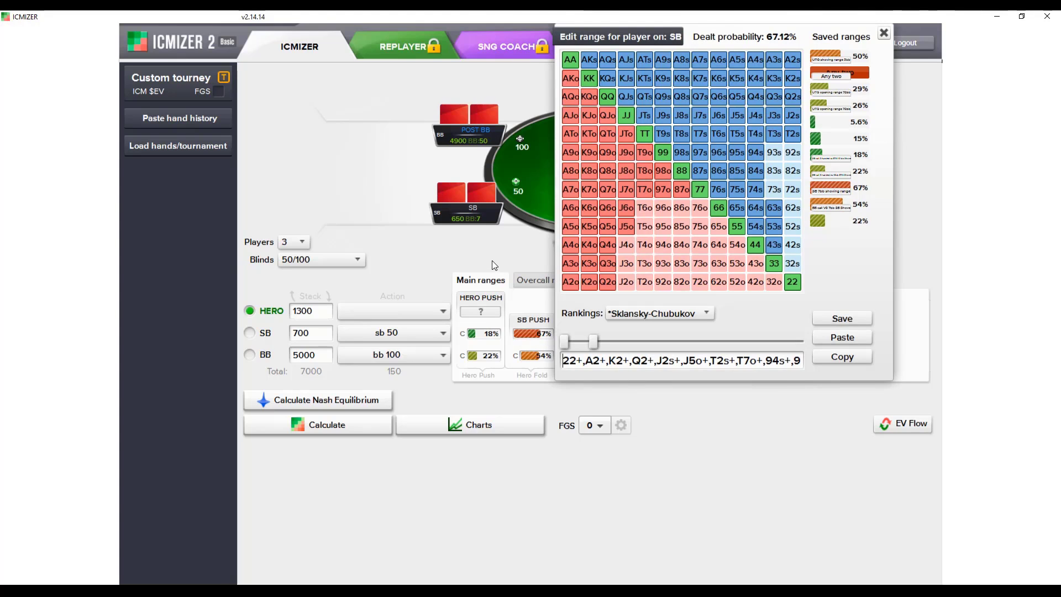
{"action": "left_click", "coordinate": [499, 247]}
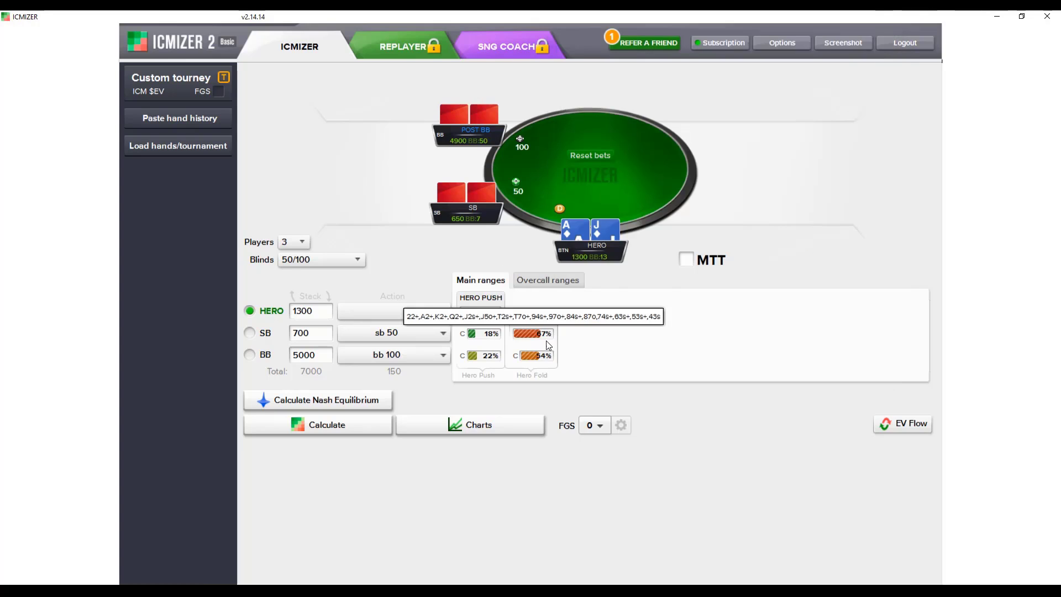
Step: View the big blind's 53.54% calling range grid and list its hand-ranking methods
{"action": "left_click", "coordinate": [544, 356]}
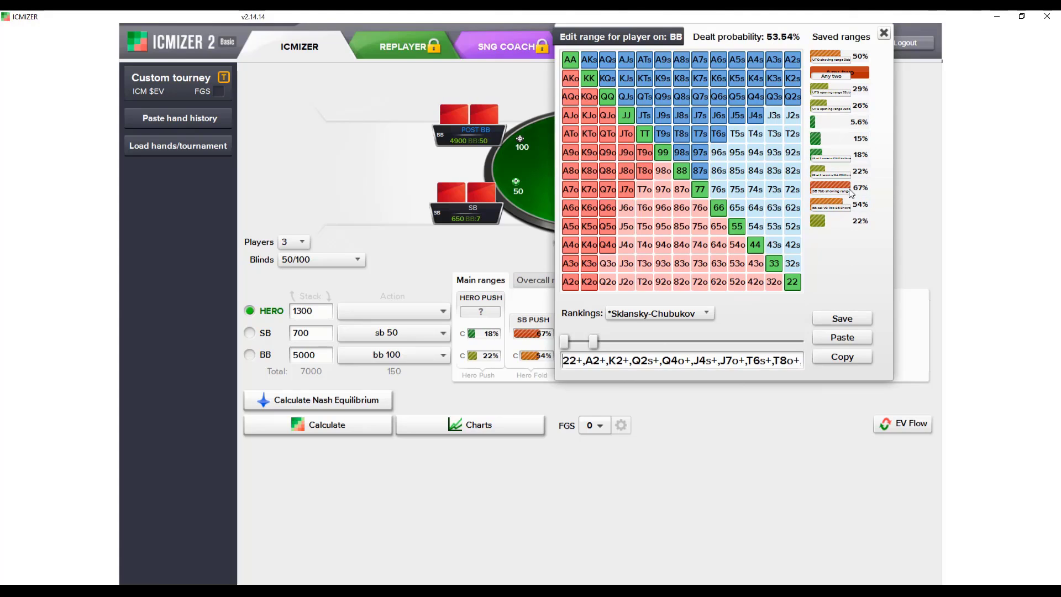
{"action": "left_click", "coordinate": [698, 312]}
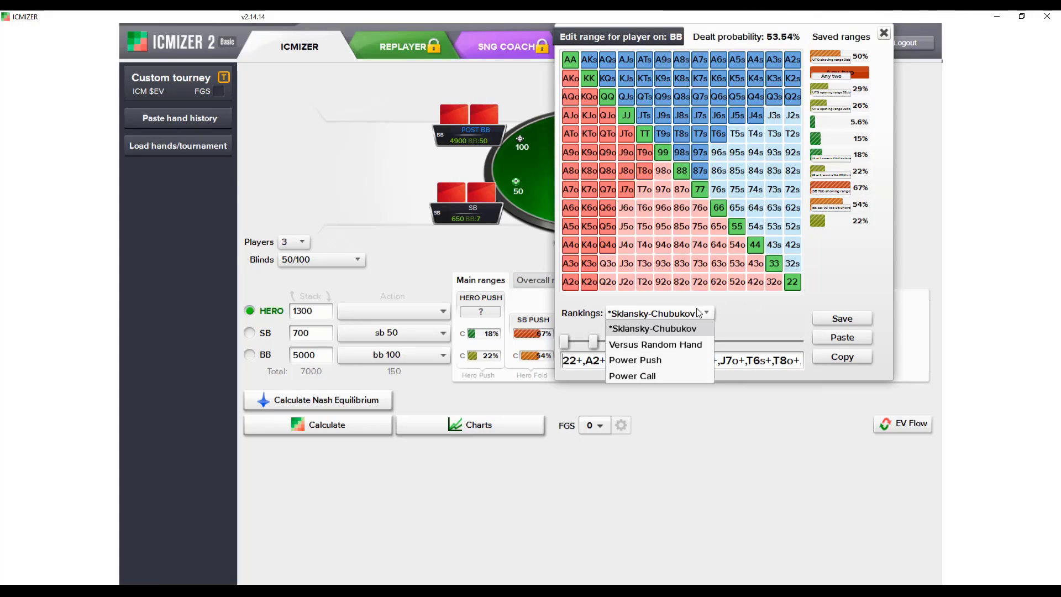